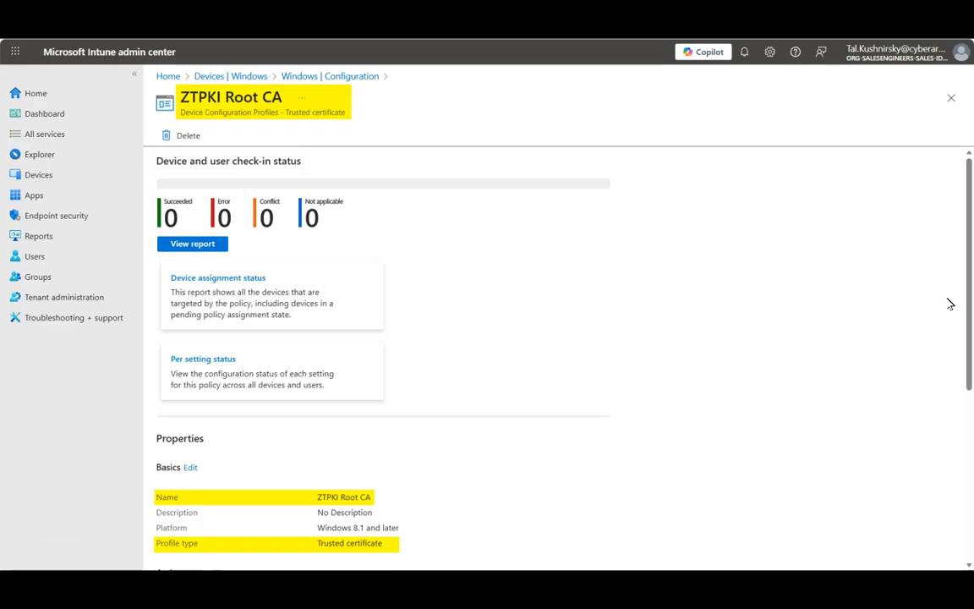
- Review the ZTPKI Root CA and ZTPKI User Cert device configuration profiles
{"action": "scroll", "coordinate": [948, 303], "scroll_direction": "down", "scroll_amount": 5}
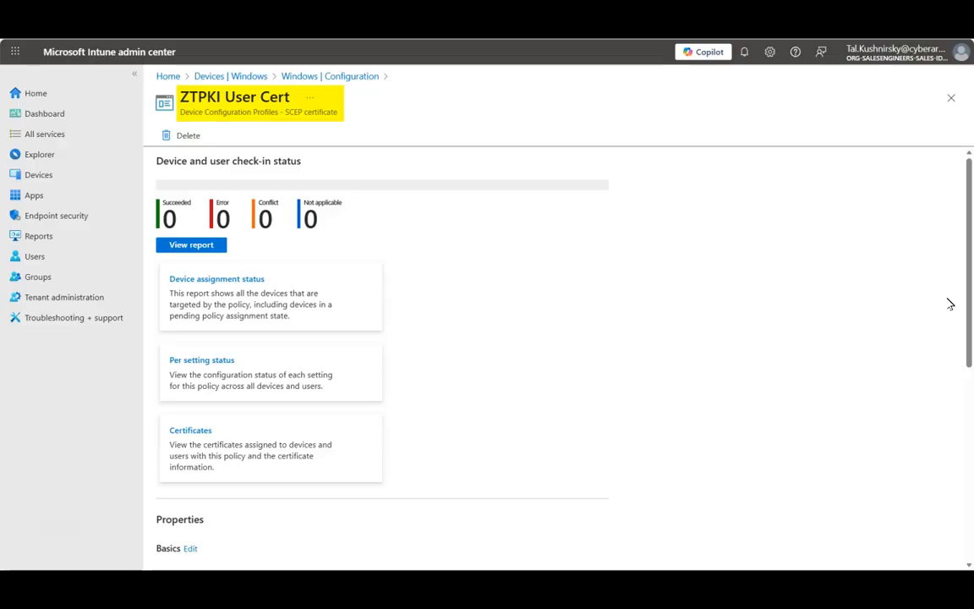
{"action": "scroll", "coordinate": [949, 303], "scroll_direction": "down", "scroll_amount": 5}
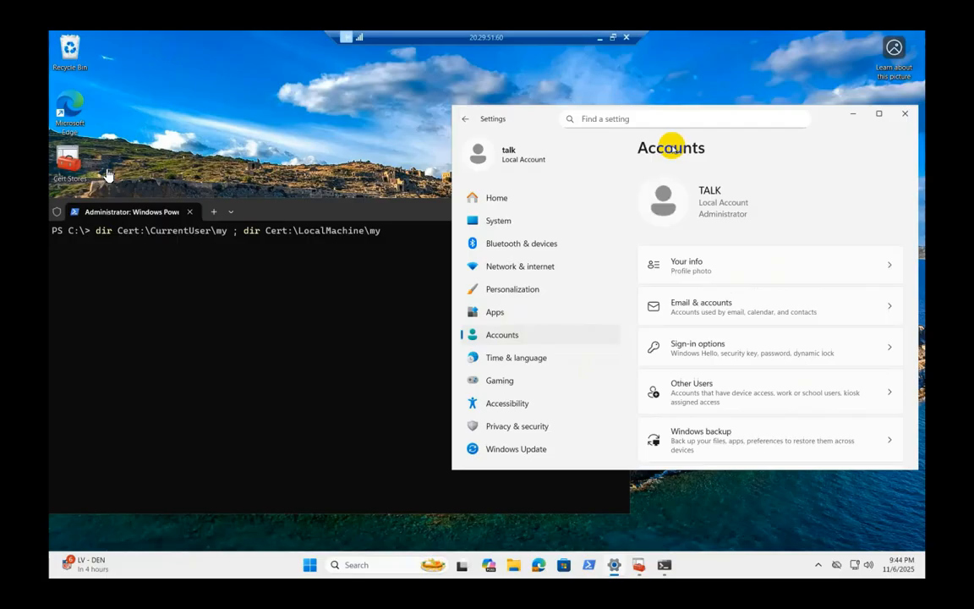
- Open the Access work or school page in the Accounts settings
{"action": "scroll", "coordinate": [748, 279], "scroll_direction": "down", "scroll_amount": 1}
{"action": "scroll", "coordinate": [747, 279], "scroll_direction": "down", "scroll_amount": 2}
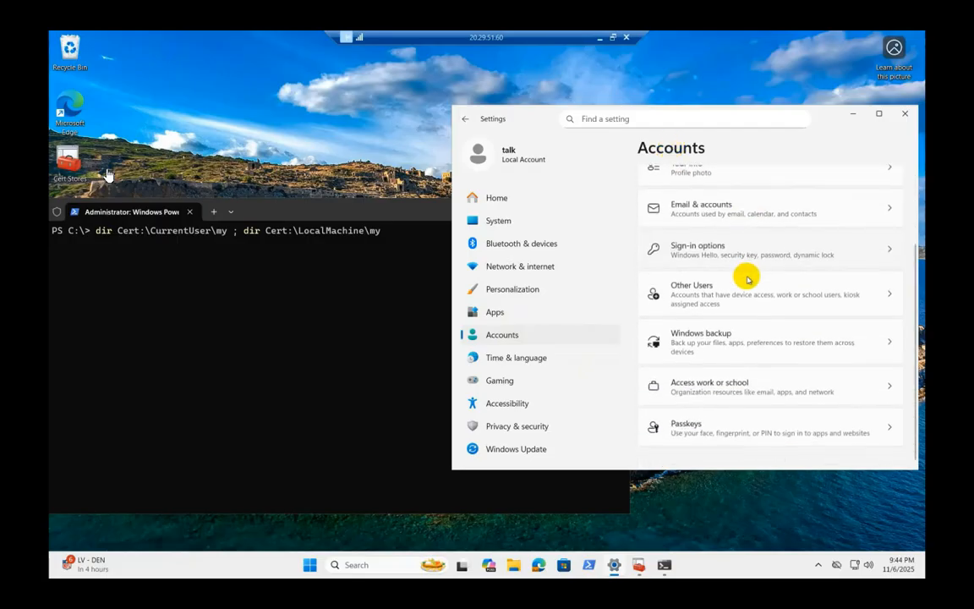
{"action": "left_click", "coordinate": [674, 385]}
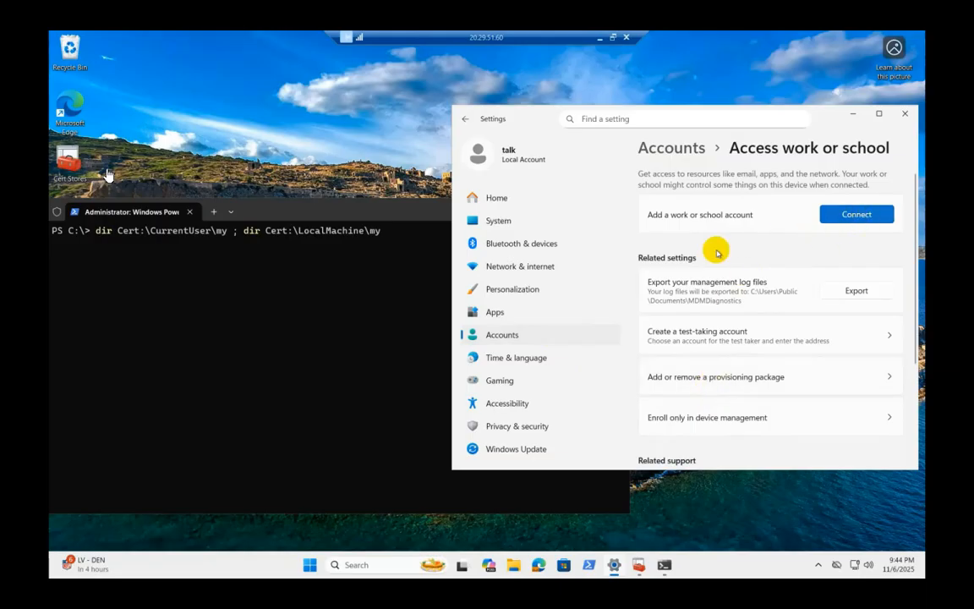
- Run the command listing the current user and local machine personal certificate stores in PowerShell
{"action": "left_click", "coordinate": [385, 308]}
{"action": "key", "text": "Return"}
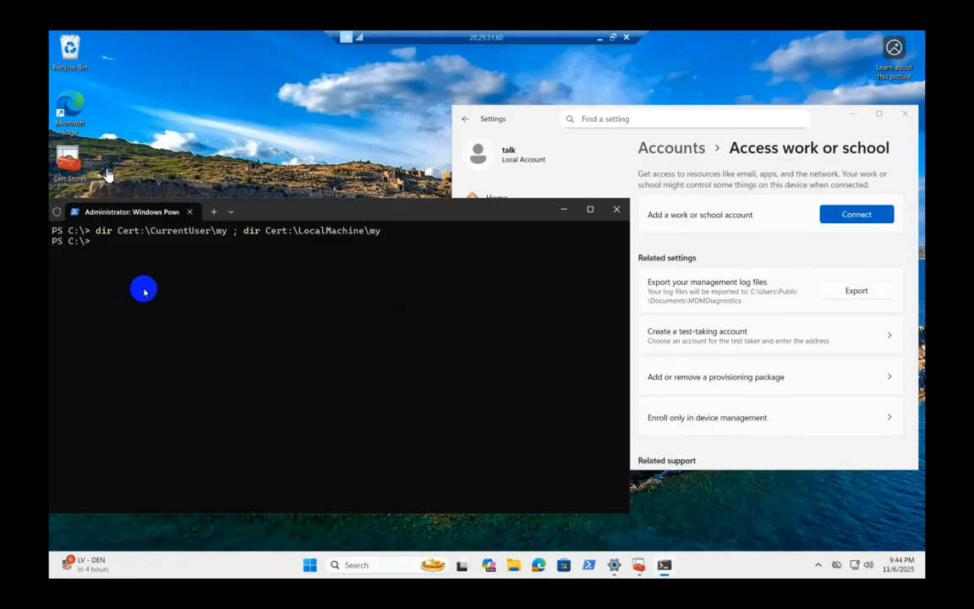
- Connect a work or school account using the user's e-mail address and finish the setup
{"action": "left_click", "coordinate": [856, 216]}
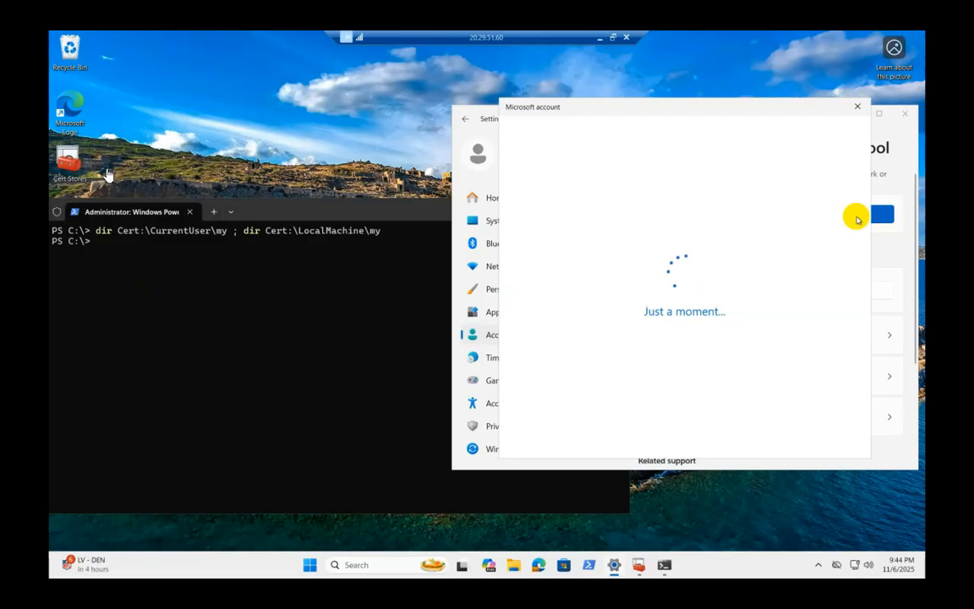
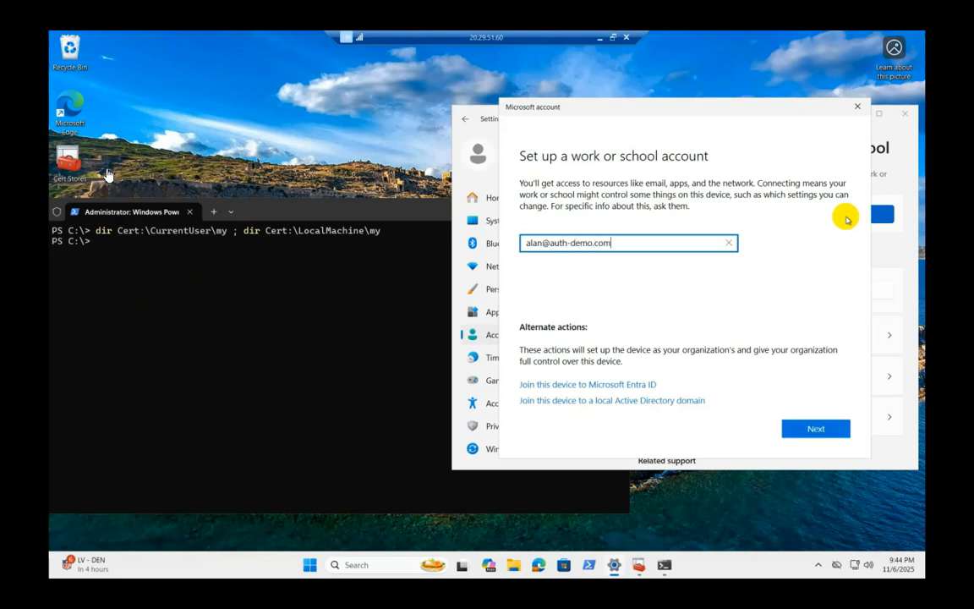
{"action": "key", "text": "Return"}
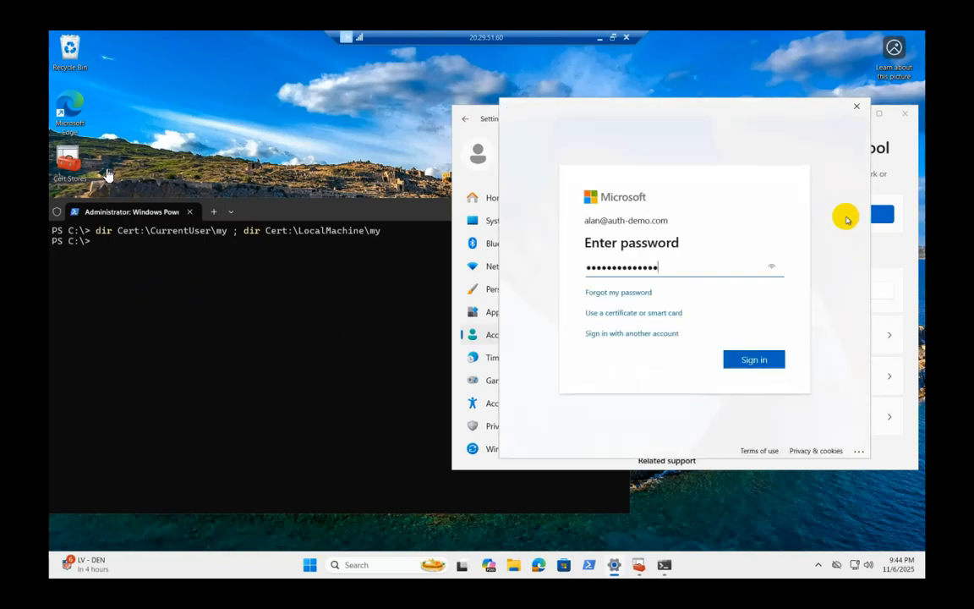
{"action": "key", "text": "Return"}
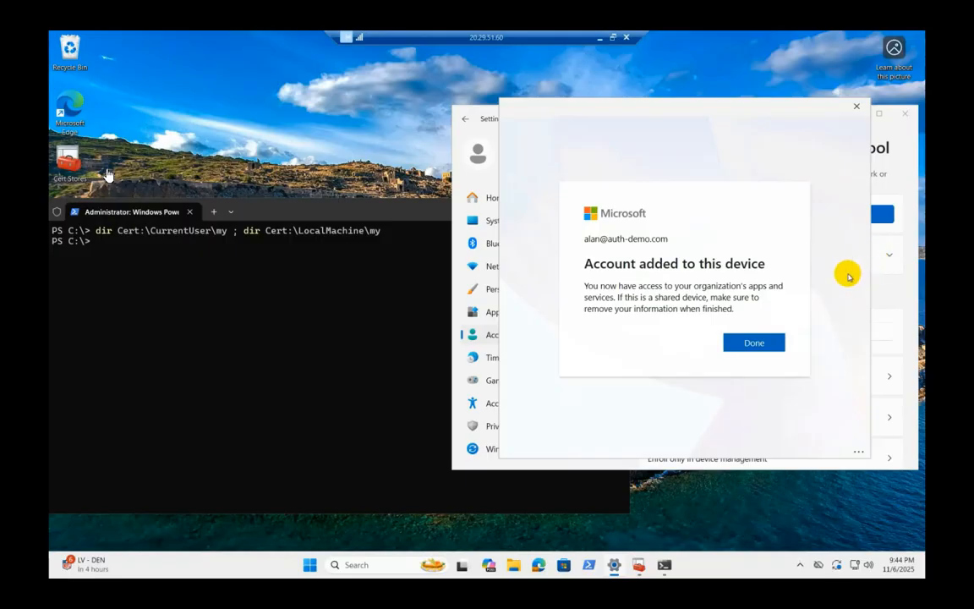
{"action": "left_click", "coordinate": [757, 342]}
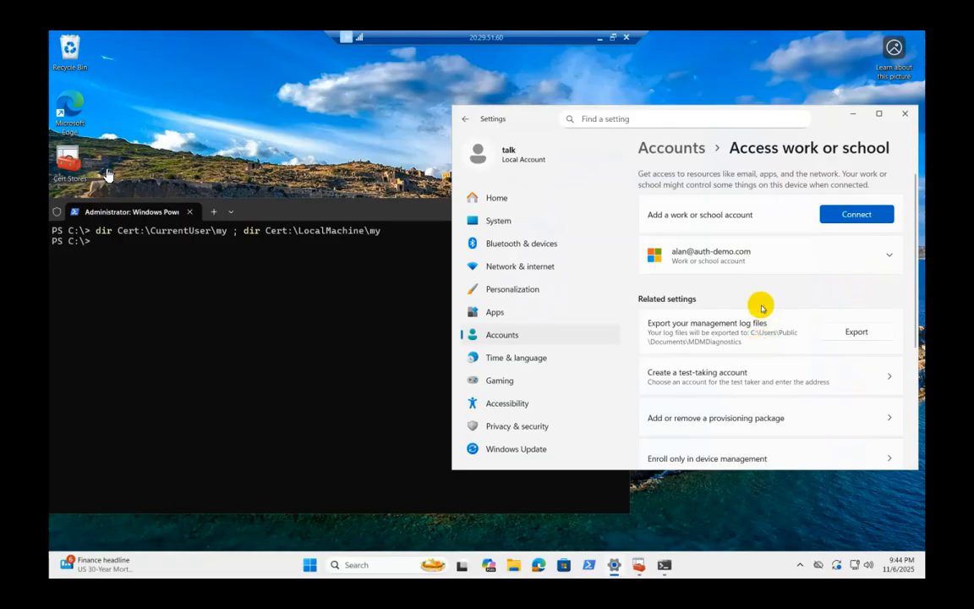
- Open the connected account's management info and sync the device
{"action": "left_click", "coordinate": [748, 254]}
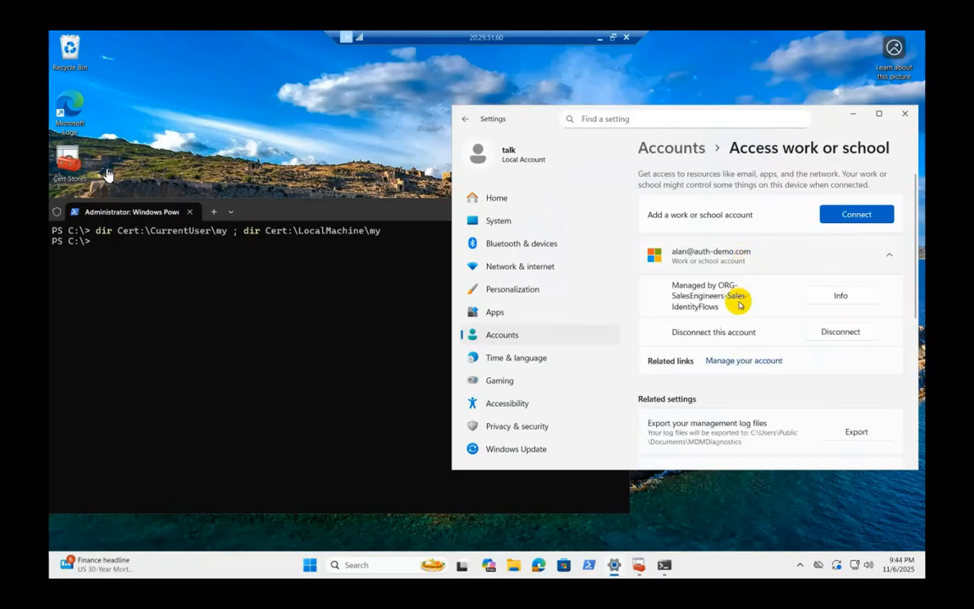
{"action": "left_click", "coordinate": [839, 296]}
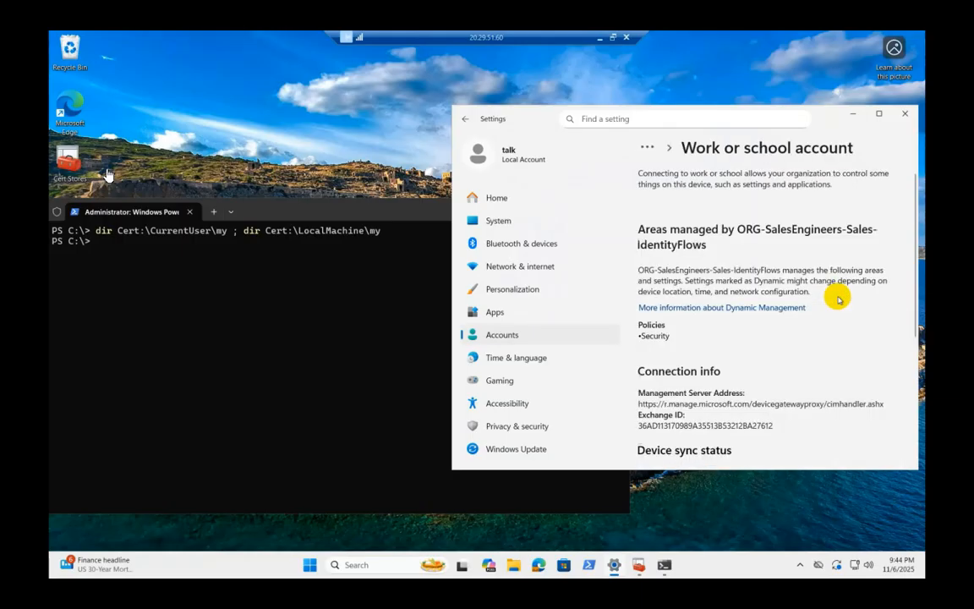
{"action": "scroll", "coordinate": [839, 299], "scroll_direction": "down", "scroll_amount": 5}
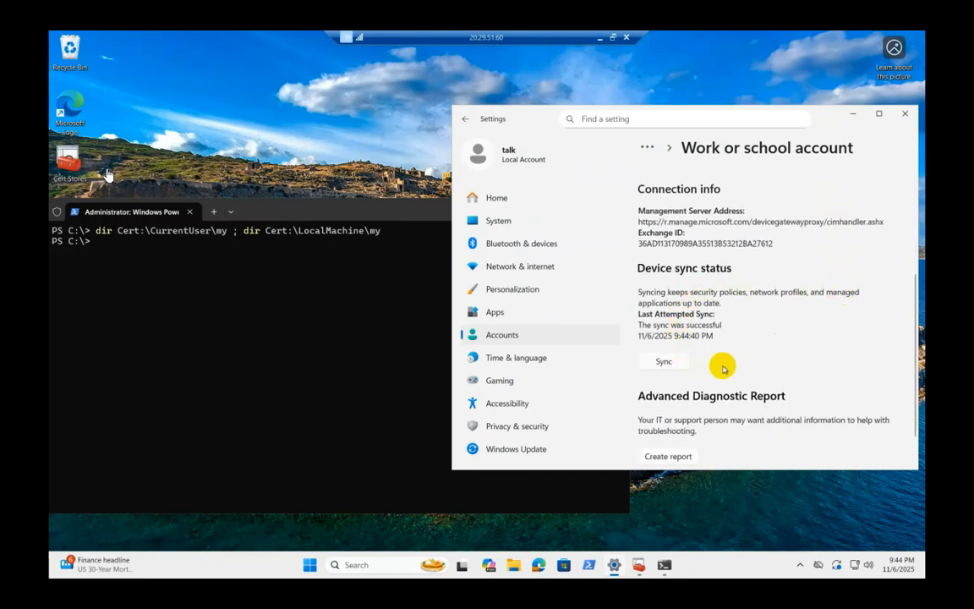
{"action": "left_click", "coordinate": [665, 361]}
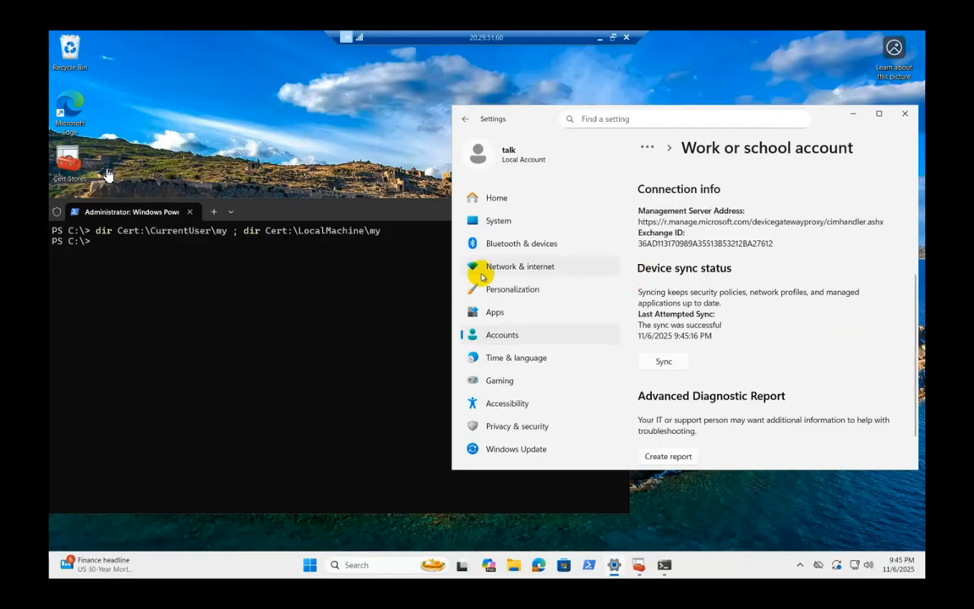
- Rerun the certificate store listing command in PowerShell
{"action": "left_click", "coordinate": [375, 311]}
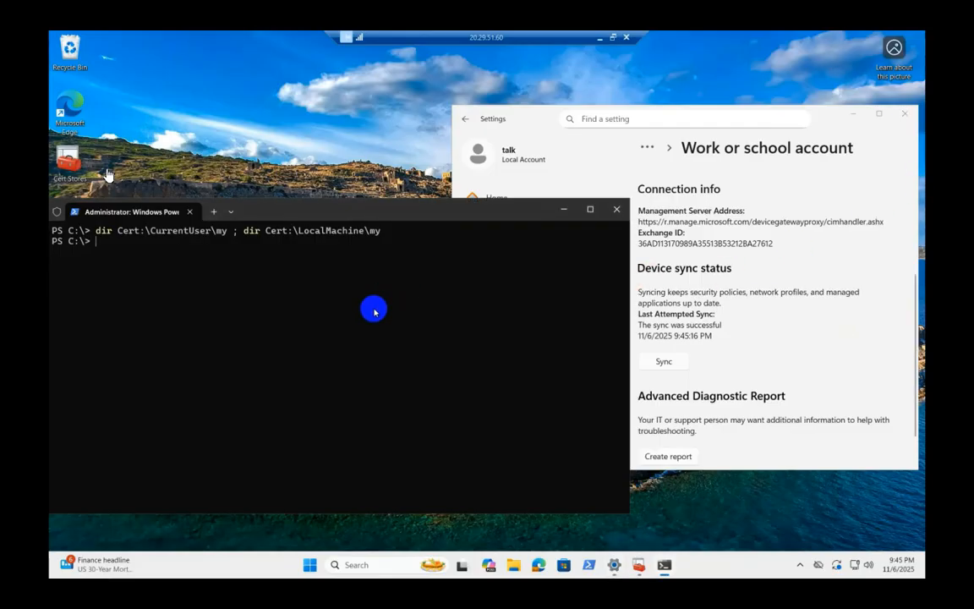
{"action": "key", "text": "Up"}
{"action": "key", "text": "Return"}
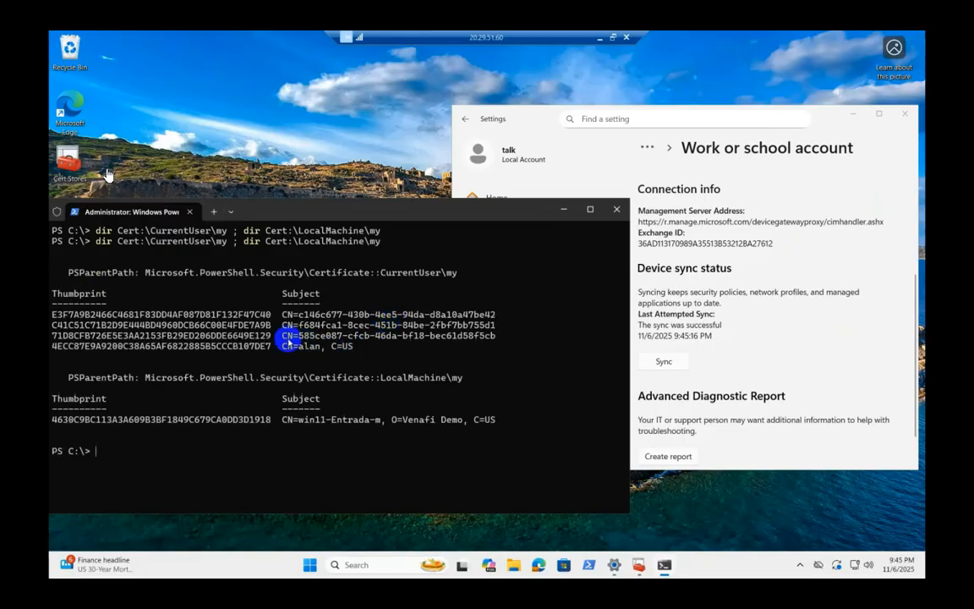
- Highlight the user certificate subject and the local machine certificate subject in the output
{"action": "left_click_drag", "start_coordinate": [282, 335], "coordinate": [478, 344]}
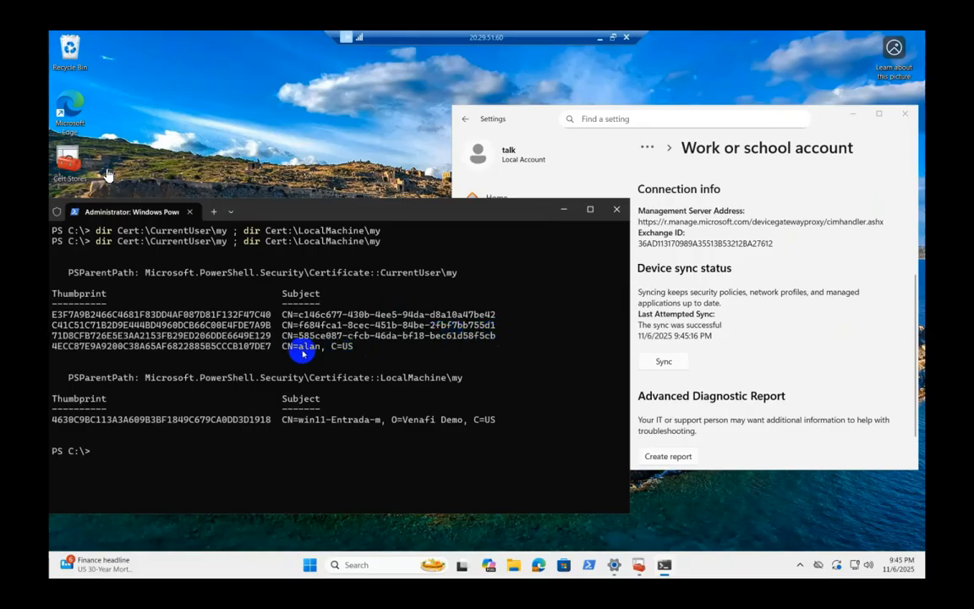
{"action": "right_click", "coordinate": [283, 349]}
{"action": "left_click_drag", "start_coordinate": [284, 347], "coordinate": [354, 346]}
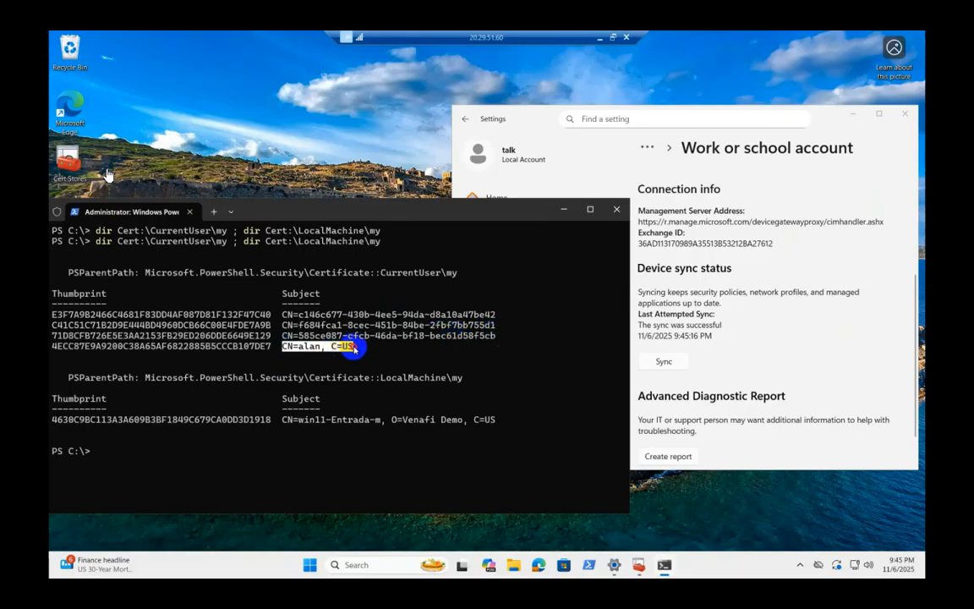
{"action": "right_click", "coordinate": [288, 421]}
{"action": "left_click_drag", "start_coordinate": [288, 422], "coordinate": [378, 419]}
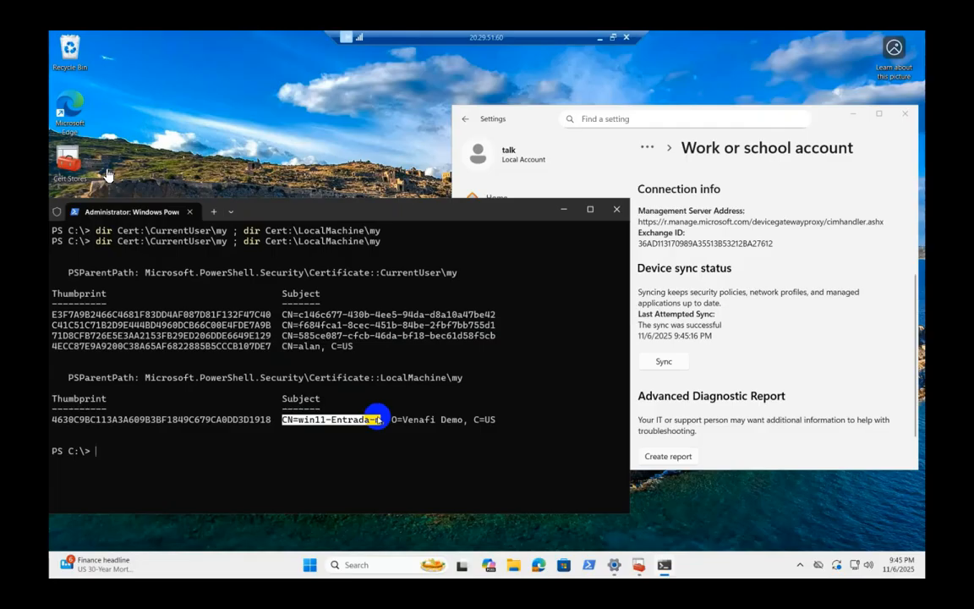
- Open the Cert Stores console and select the certificate in the local computer's Personal store
{"action": "double_click", "coordinate": [108, 175]}
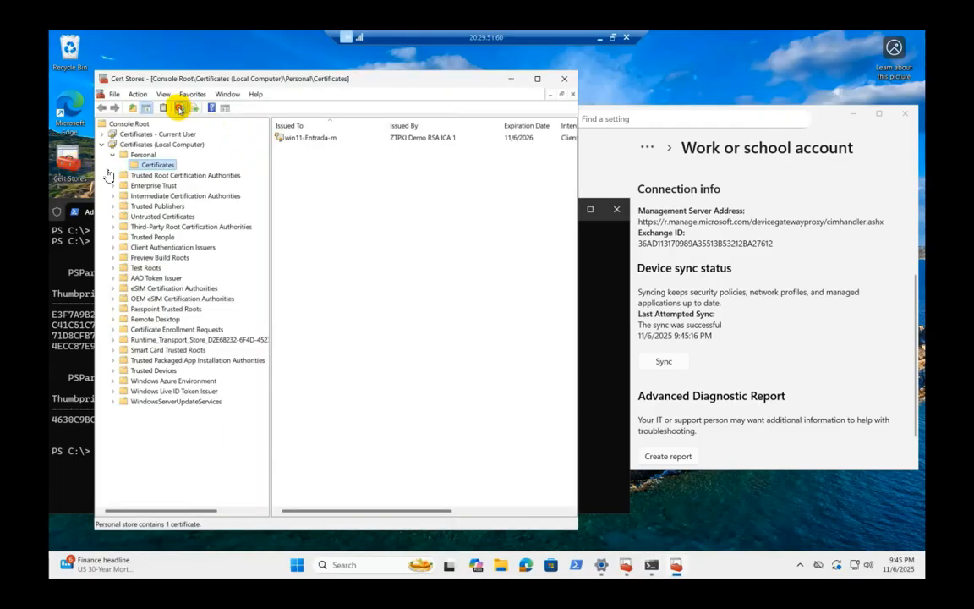
{"action": "left_click", "coordinate": [292, 137]}
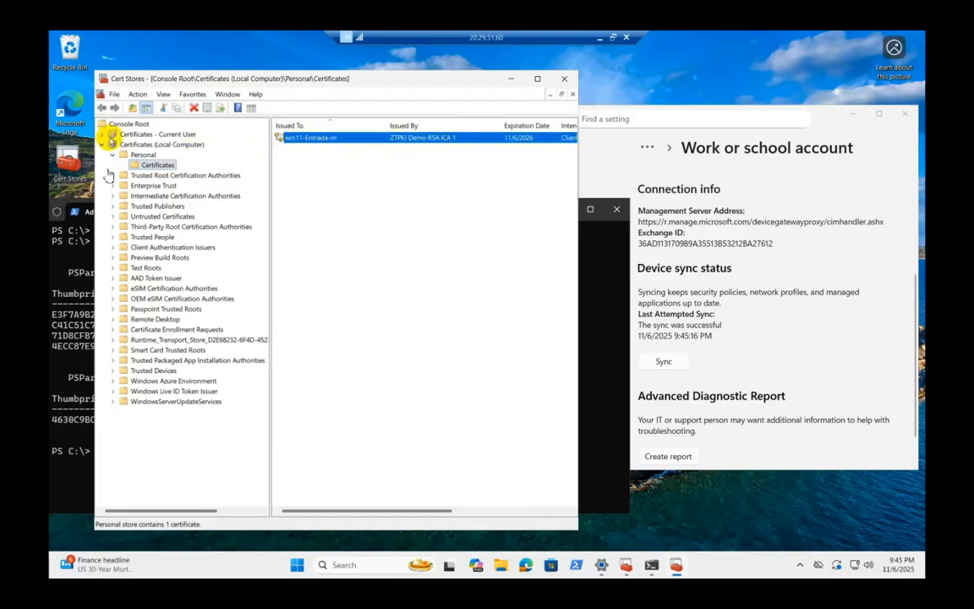
- Open the current user's Personal certificates and select the one issued by ZTPKI Demo RSA ICA 1
{"action": "left_click", "coordinate": [102, 134]}
{"action": "double_click", "coordinate": [143, 144]}
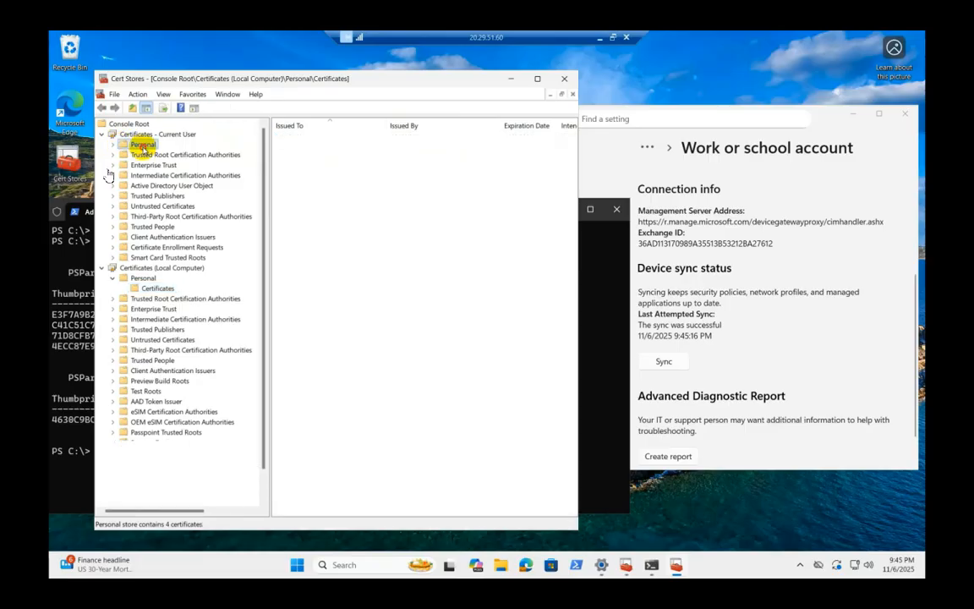
{"action": "left_click", "coordinate": [155, 154]}
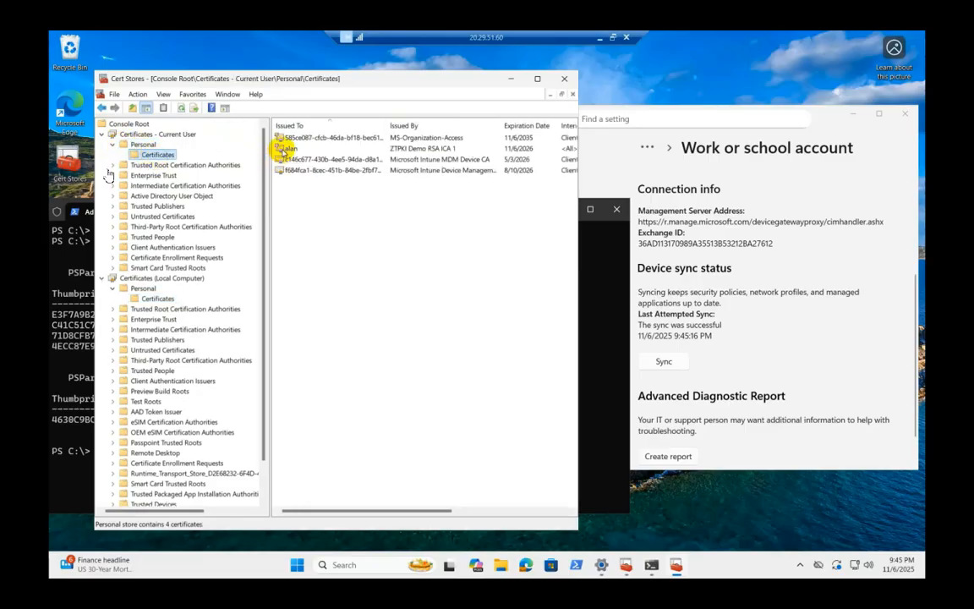
{"action": "left_click", "coordinate": [289, 149]}
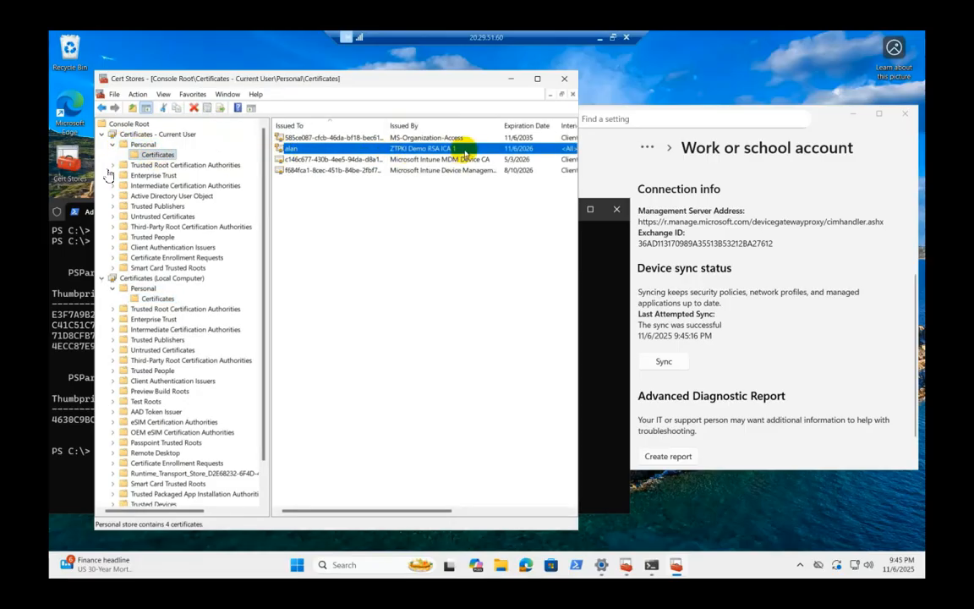